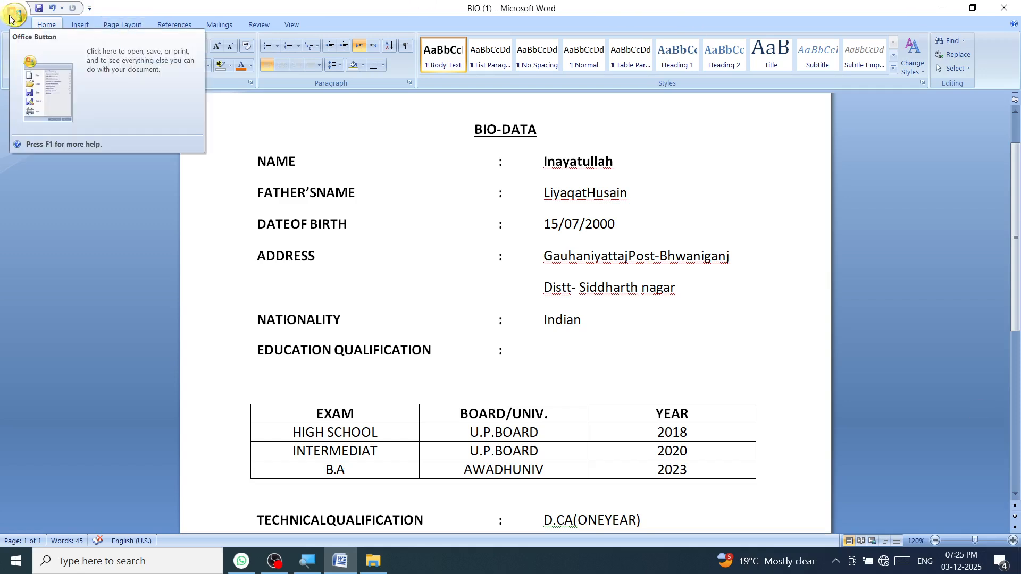
Step: Create a new blank document, Document5, from the Office Button's New dialog
left_click(11, 16)
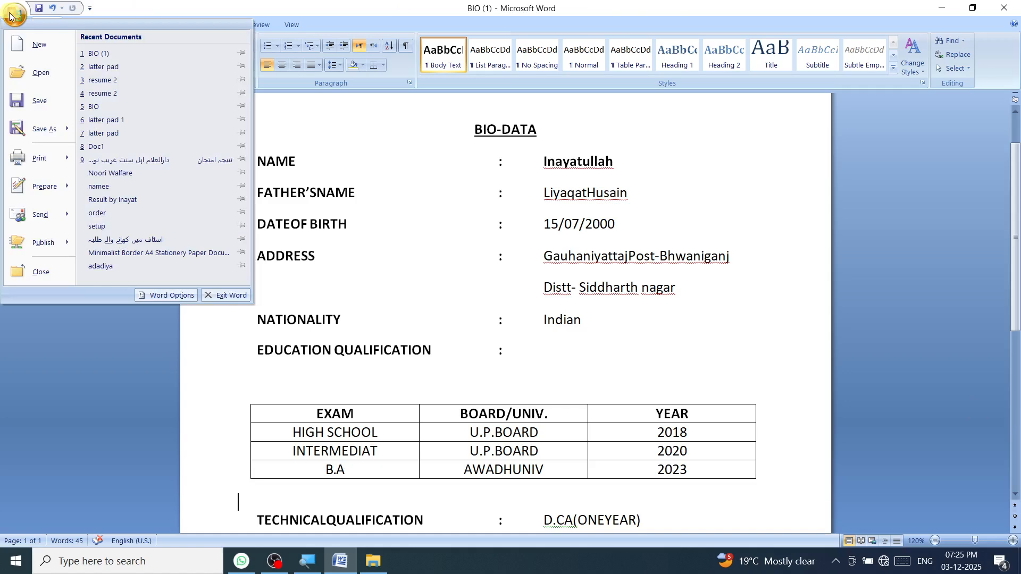
left_click(32, 45)
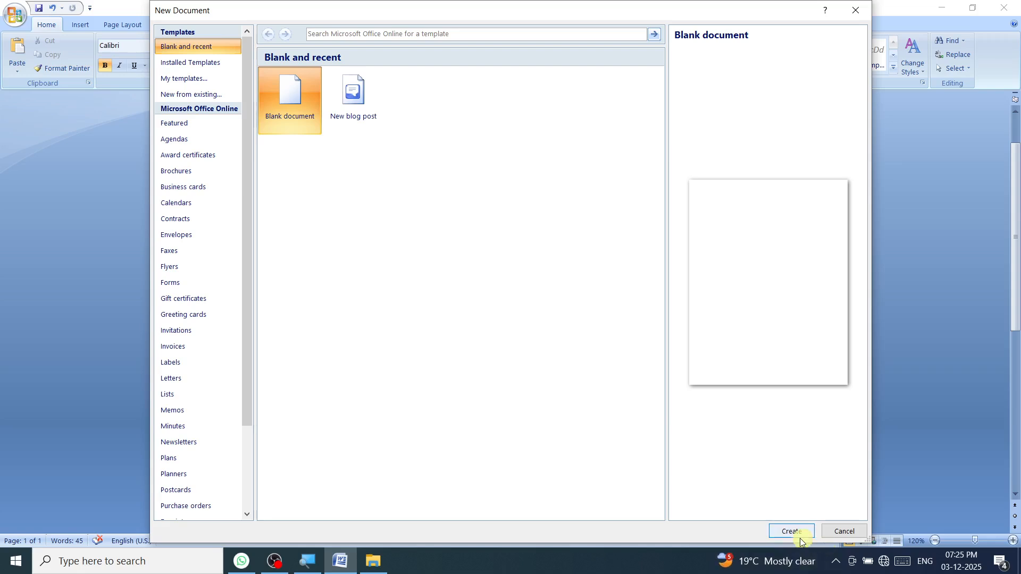
left_click(800, 536)
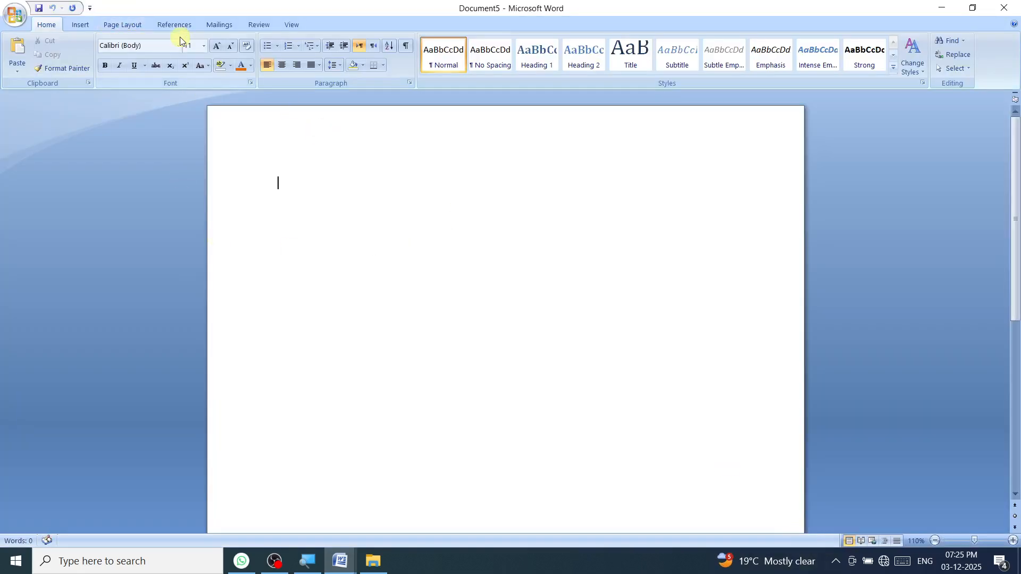
Step: Give the page Normal margins, portrait orientation and A4 paper size
left_click(110, 26)
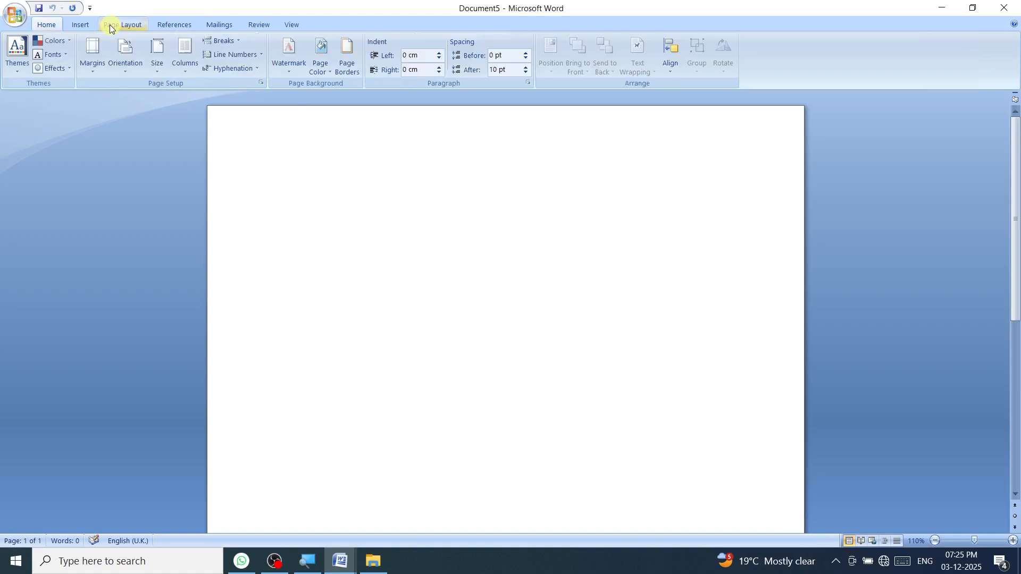
left_click(90, 71)
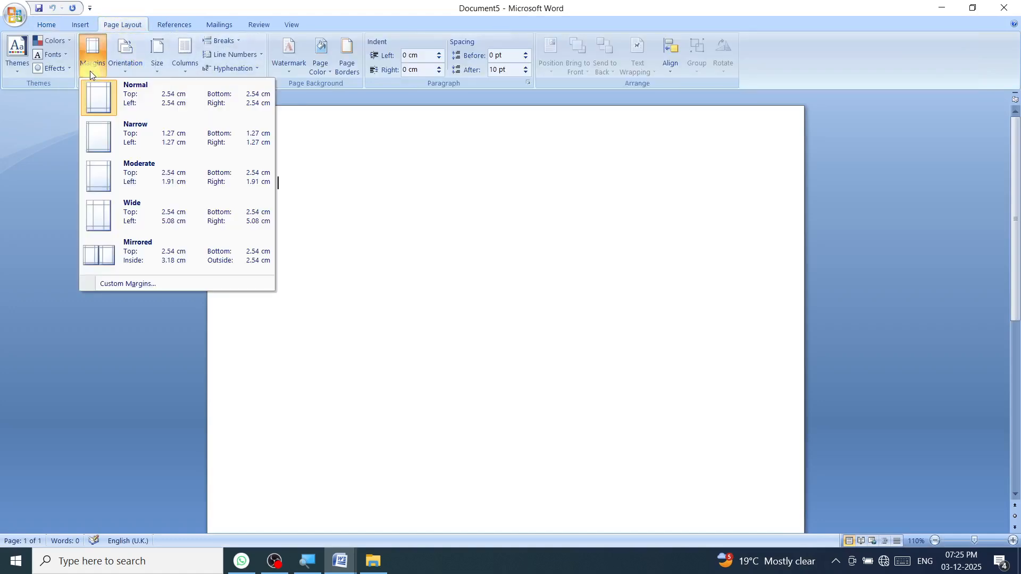
left_click(97, 139)
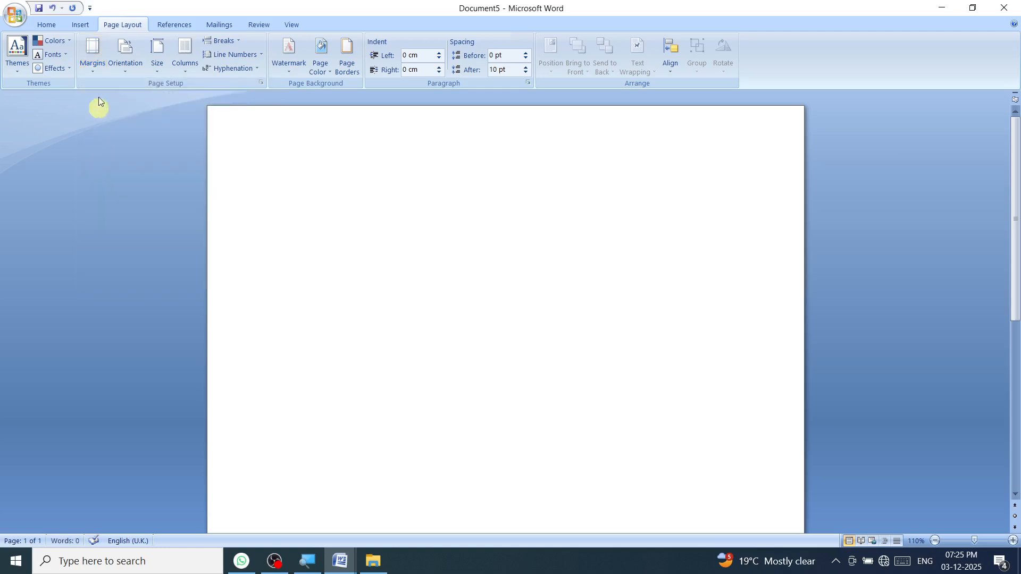
left_click(87, 73)
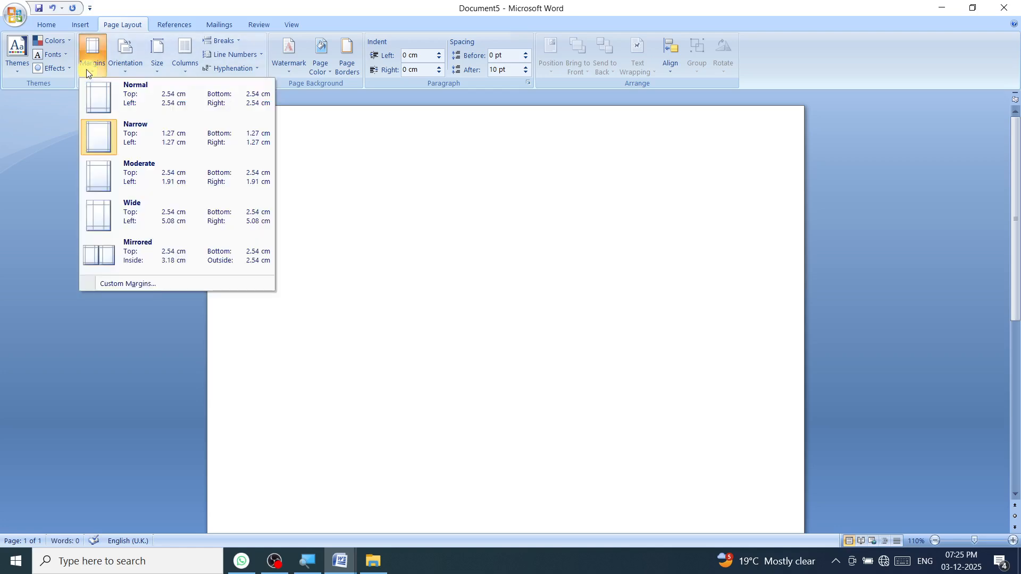
left_click(90, 97)
left_click(125, 69)
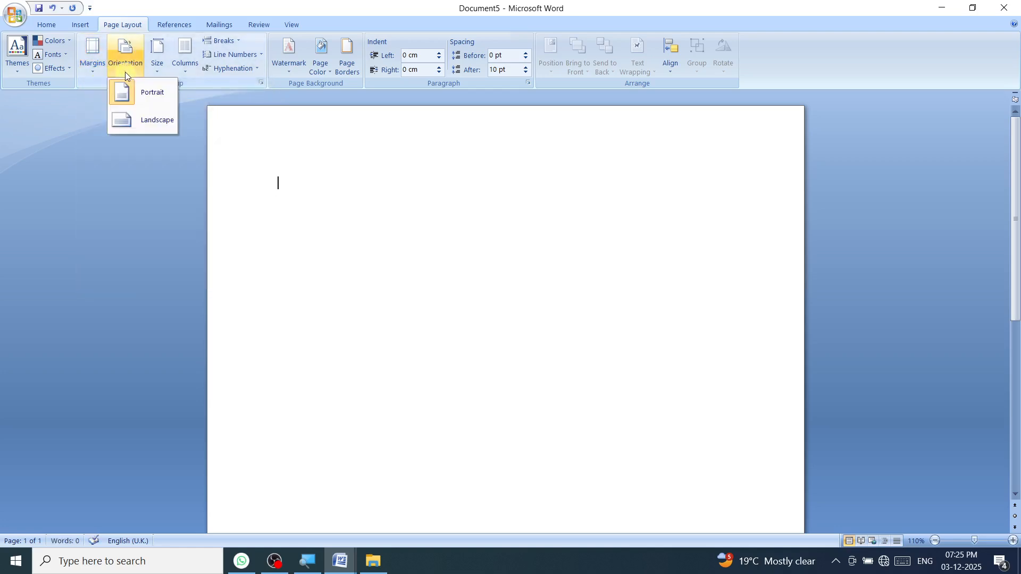
left_click(122, 102)
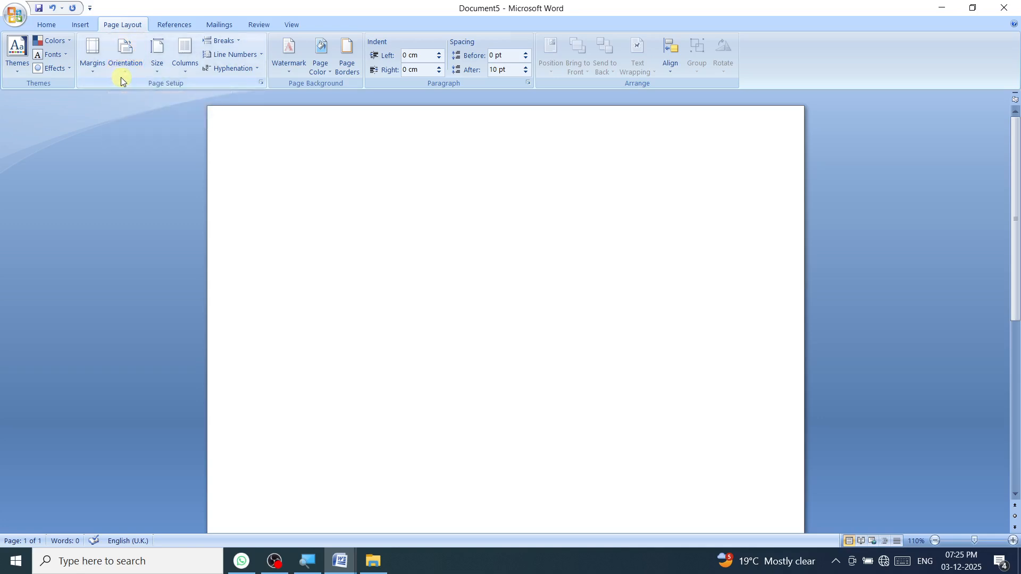
left_click(154, 71)
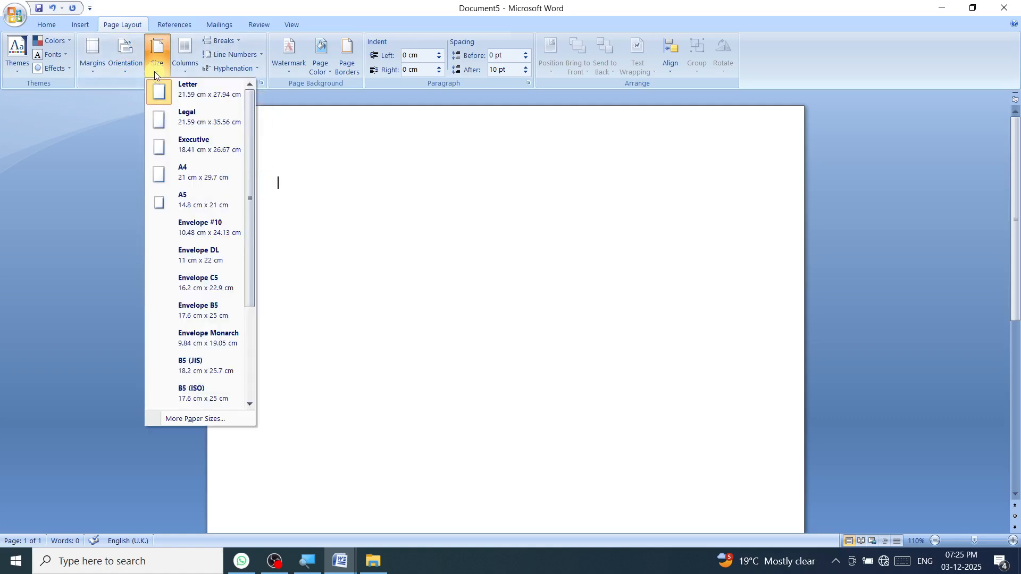
left_click(154, 178)
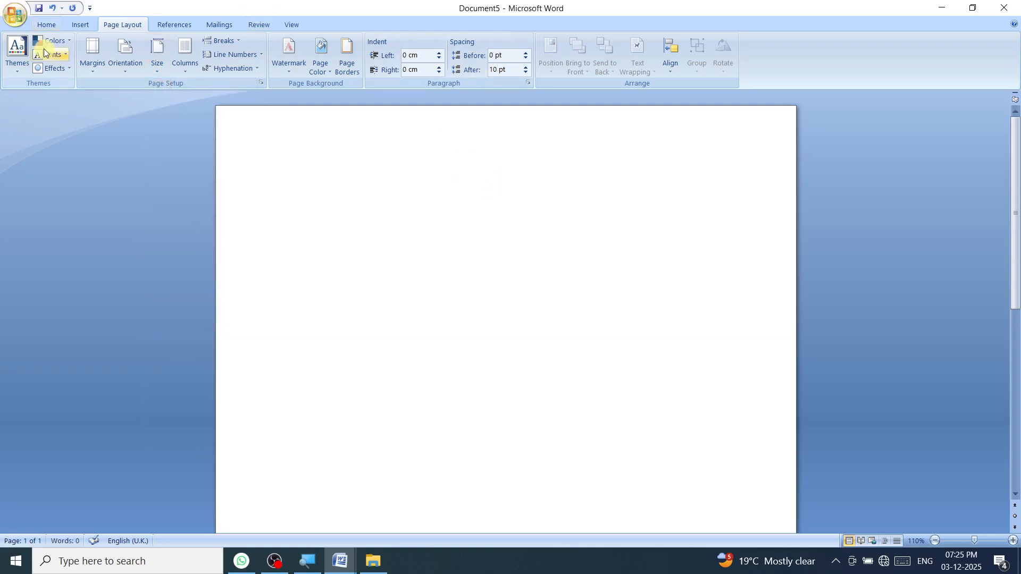
left_click(45, 25)
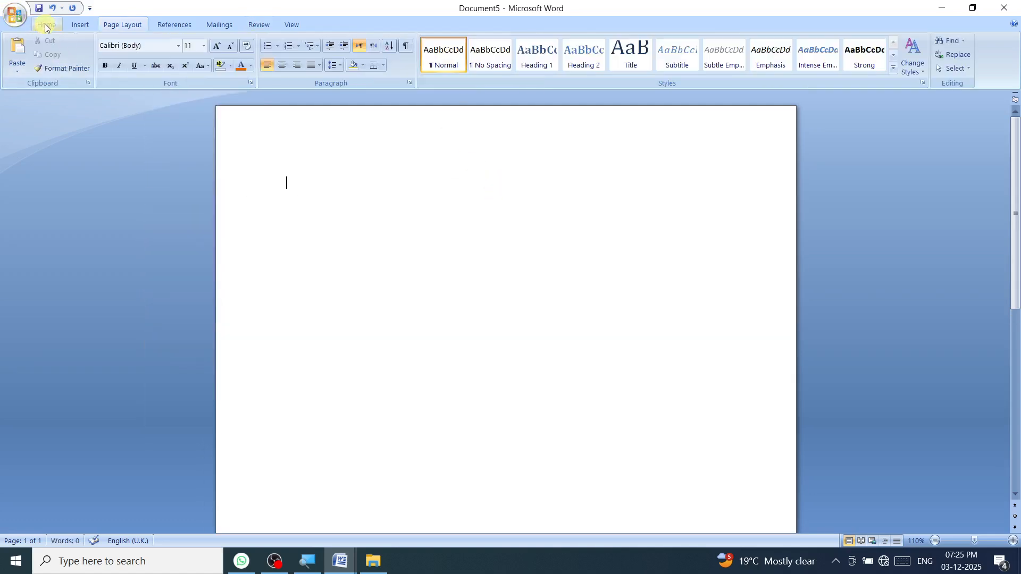
Step: Set the typing format to 14 pt, bold, underlined and centred
left_click(203, 46)
left_click(189, 117)
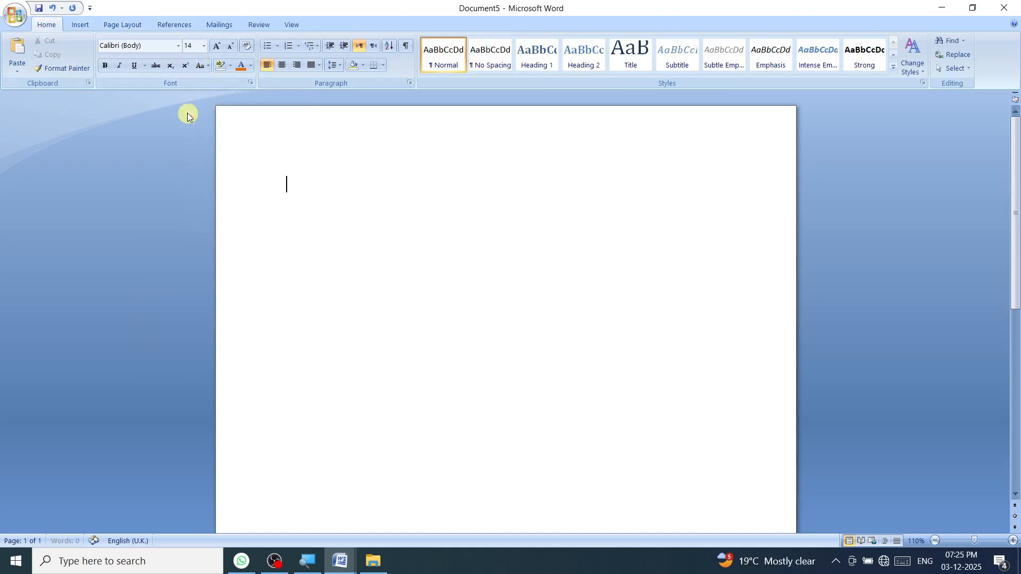
left_click(105, 66)
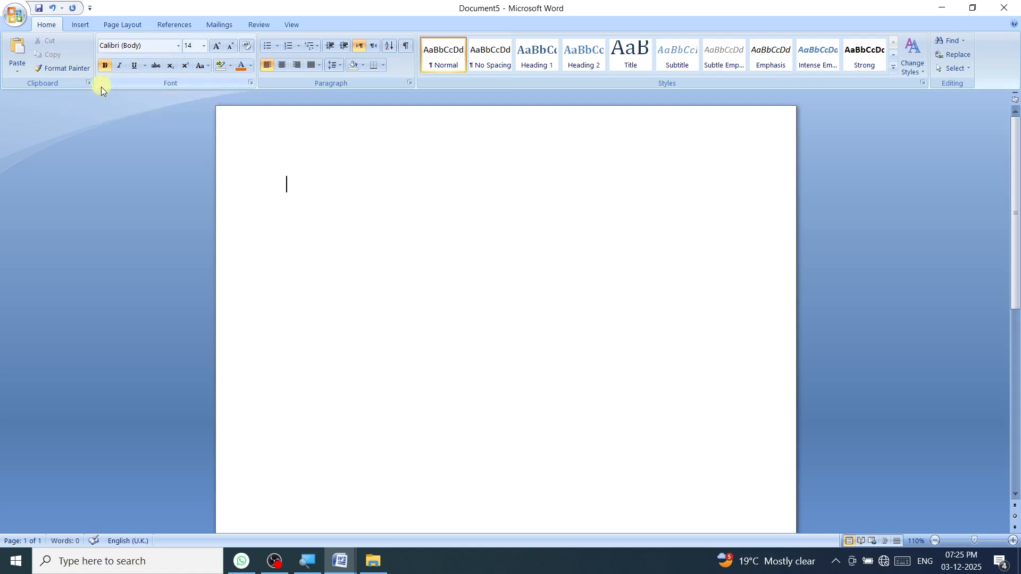
left_click(134, 67)
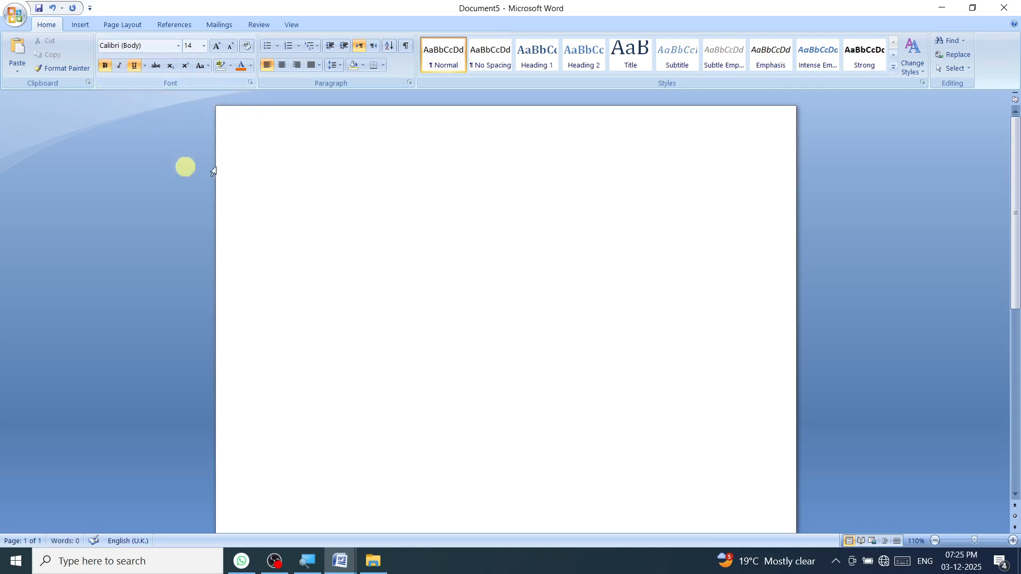
left_click(282, 66)
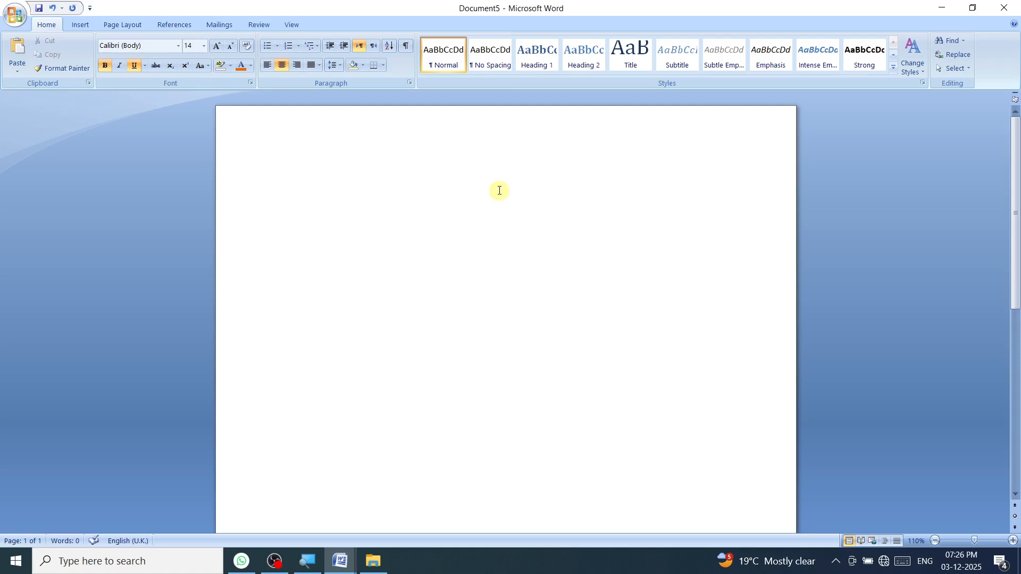
Step: Type the heading 'BIO - DATA' and start a left-aligned line beneath it
type("BIO - DATA")
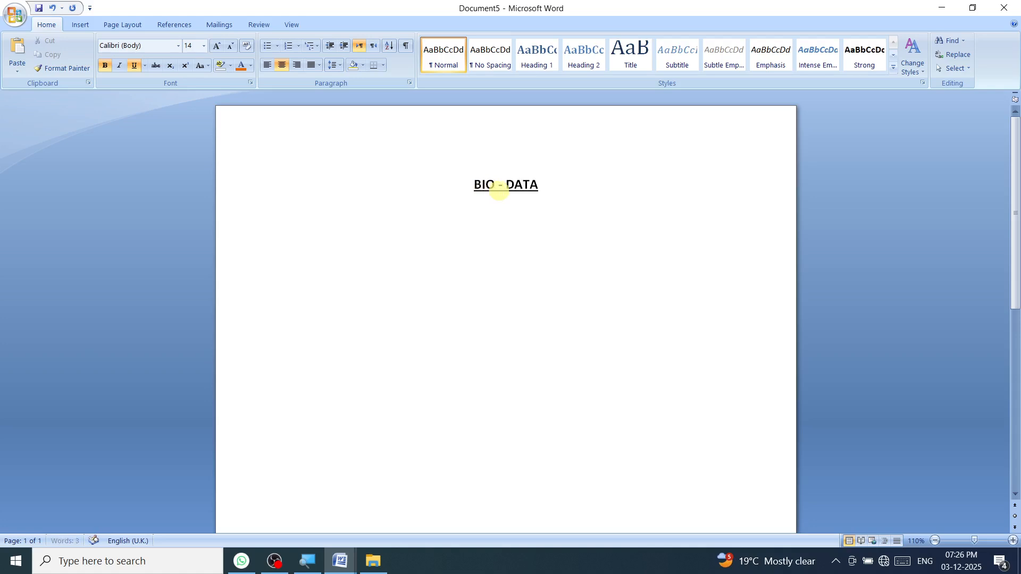
key("Return")
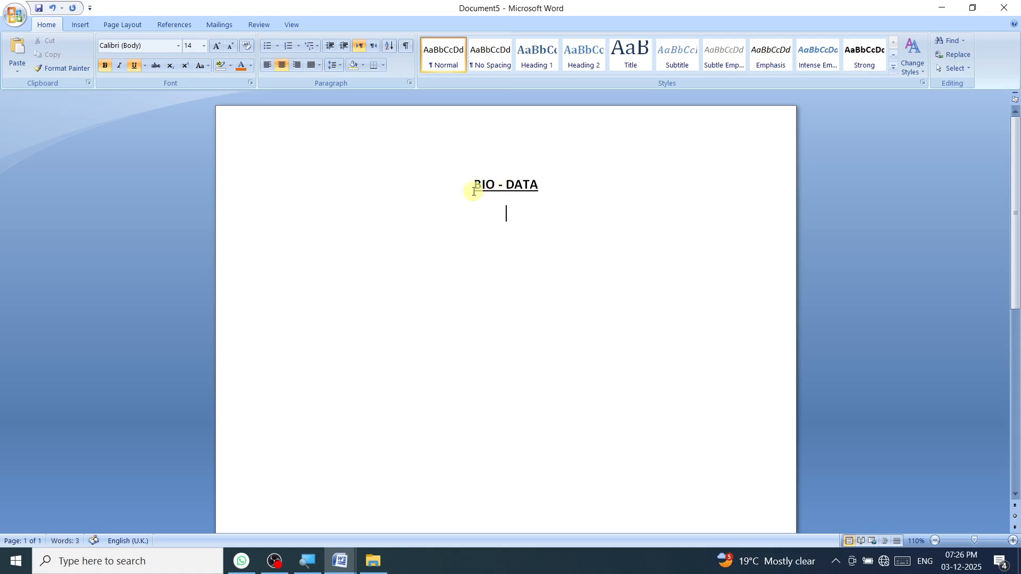
left_click(266, 65)
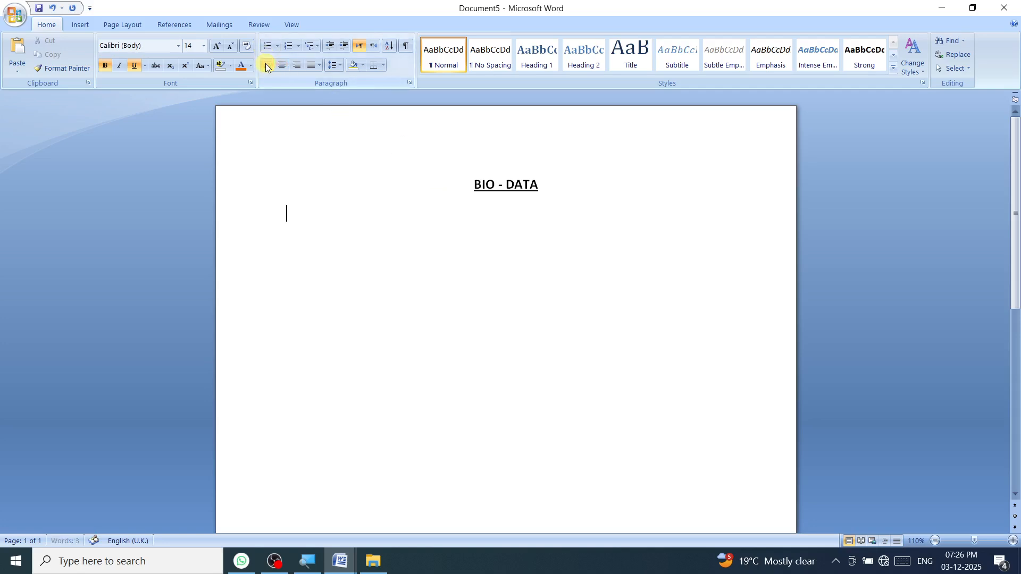
Step: Without underline, add the NAME row with a tabbed colon and the person's name
left_click(133, 68)
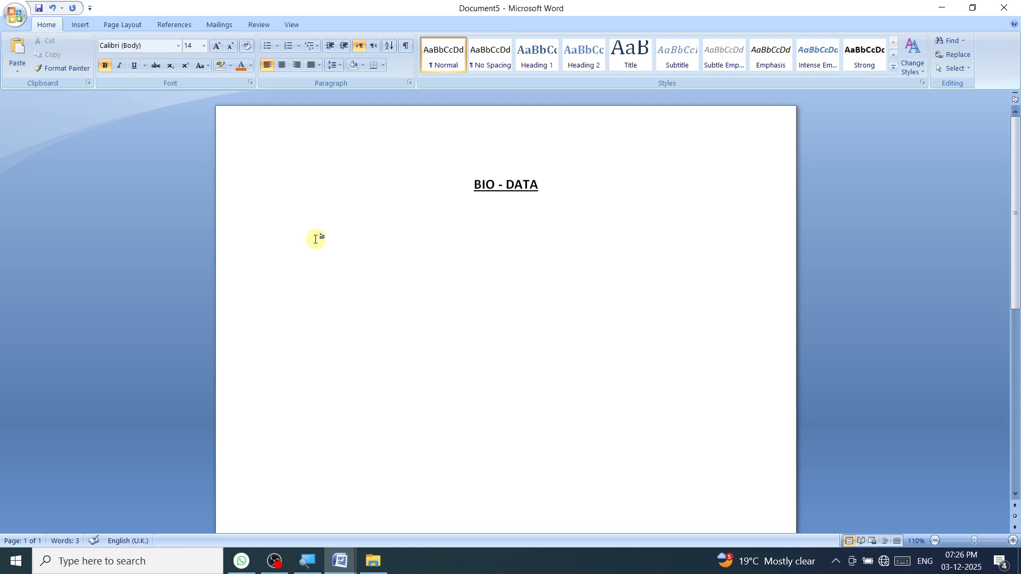
key("Tab")
key("Tab")
key("Tab")
key("Tab")
key("Tab")
key("Tab")
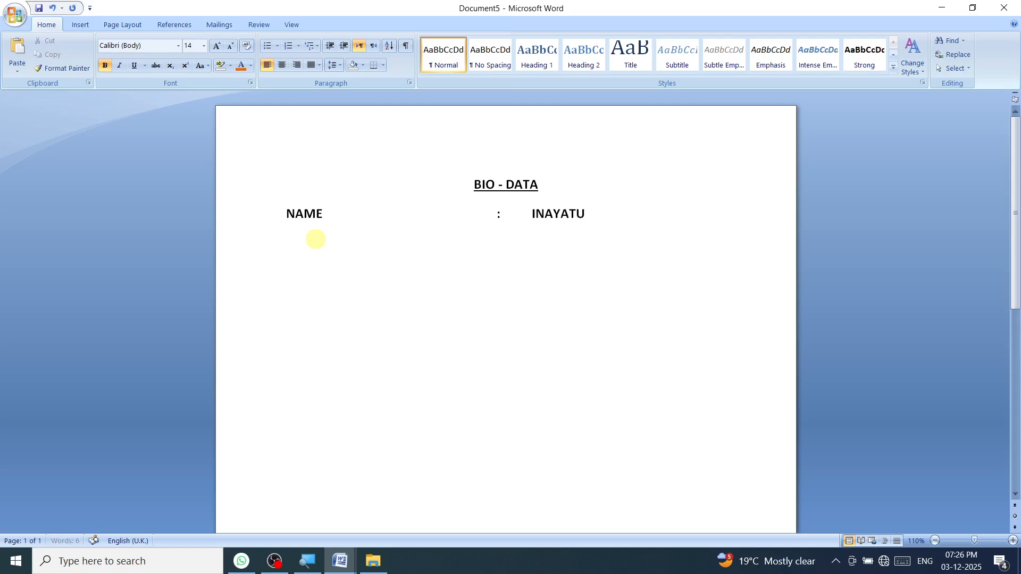
key("Return")
Step: Type the FATHERS'S NAME label and tab to the colon column
type("FATHERS")
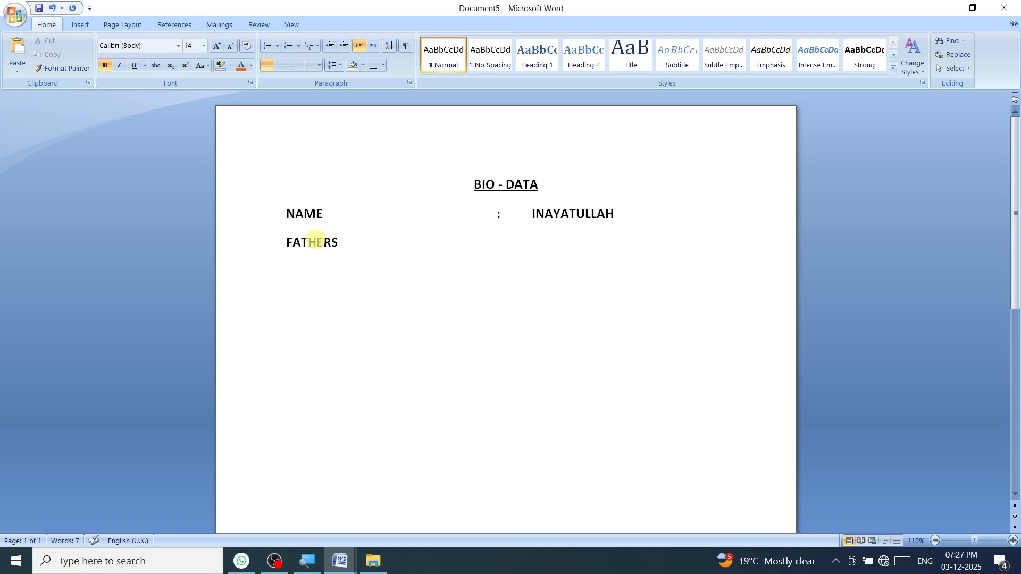
type(",")
key("BackSpace")
type("'S NAME")
key("Tab")
key("Tab")
key("Tab")
key("Tab")
Step: Add the colon and the father's name in regular text, removing its extra space
type(":")
key("Tab")
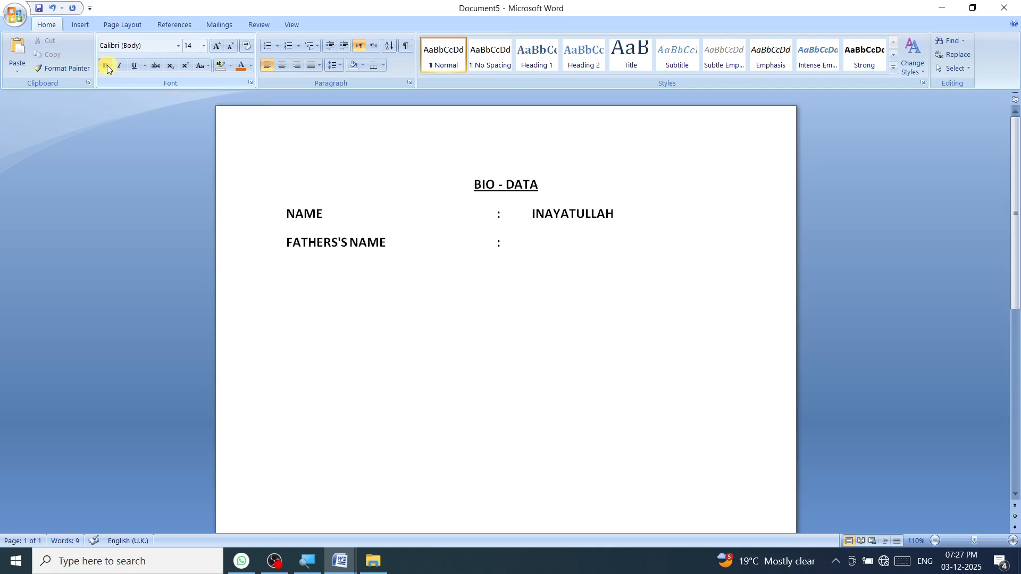
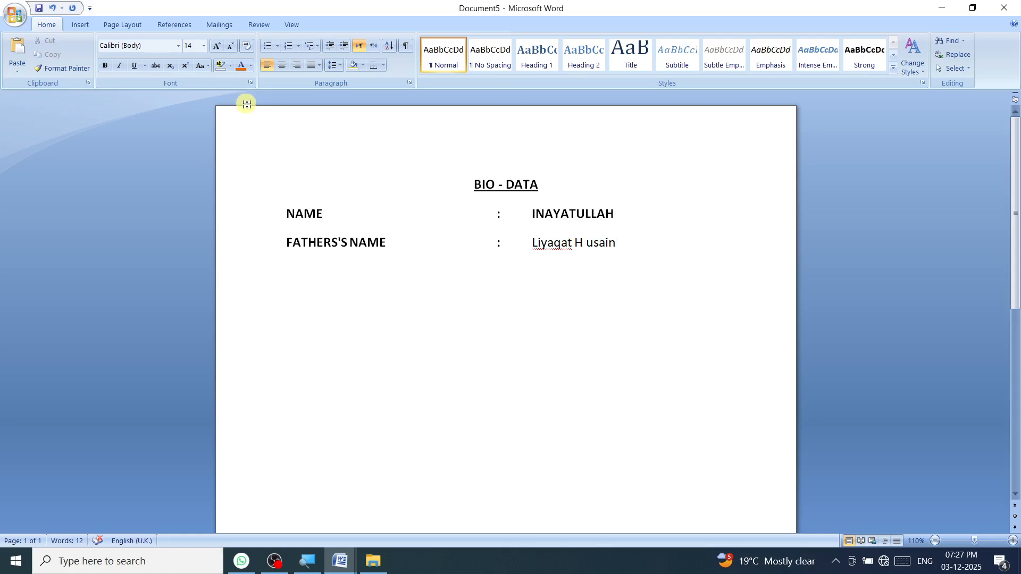
left_click(586, 243)
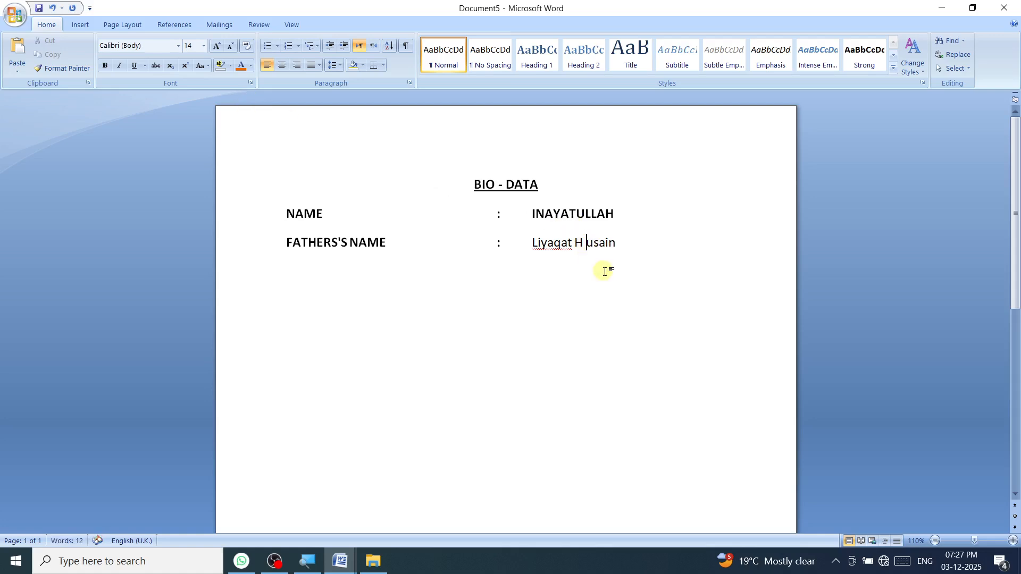
key("BackSpace")
left_click(618, 251)
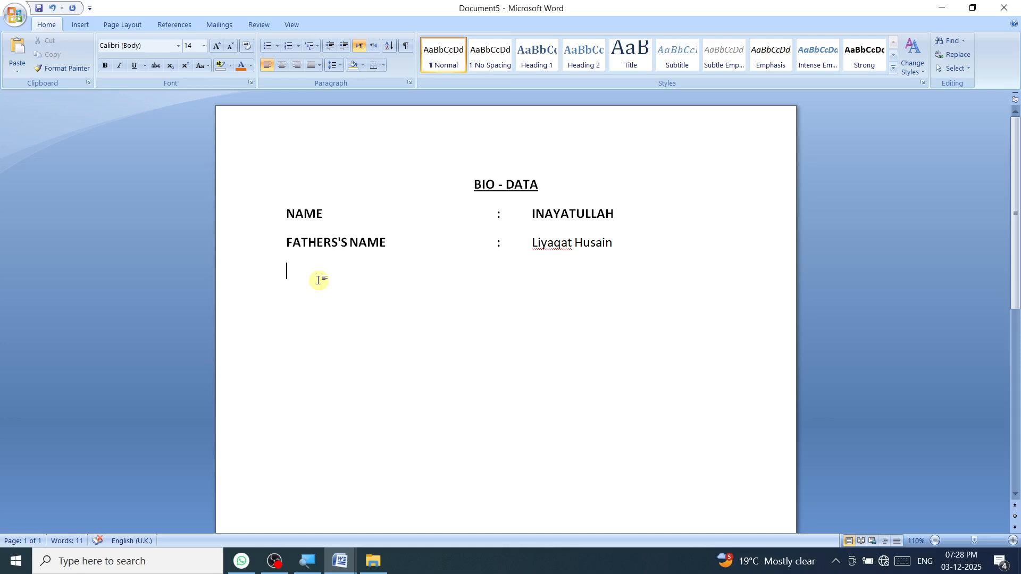
key("Return")
type("DATE OF BIRTH")
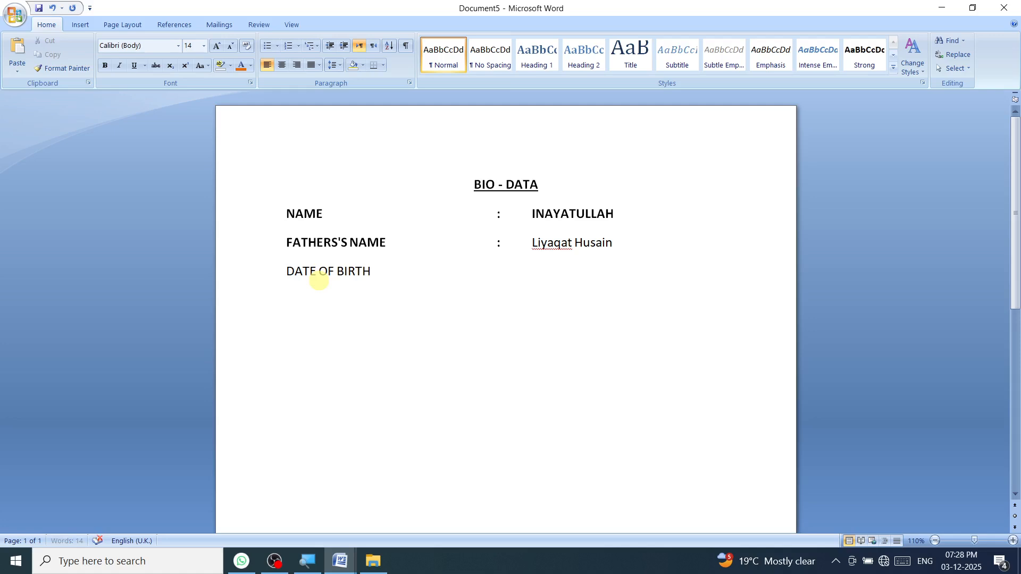
key("Tab")
key("Tab")
key("Tab")
key("Tab")
type(":")
key("Tab")
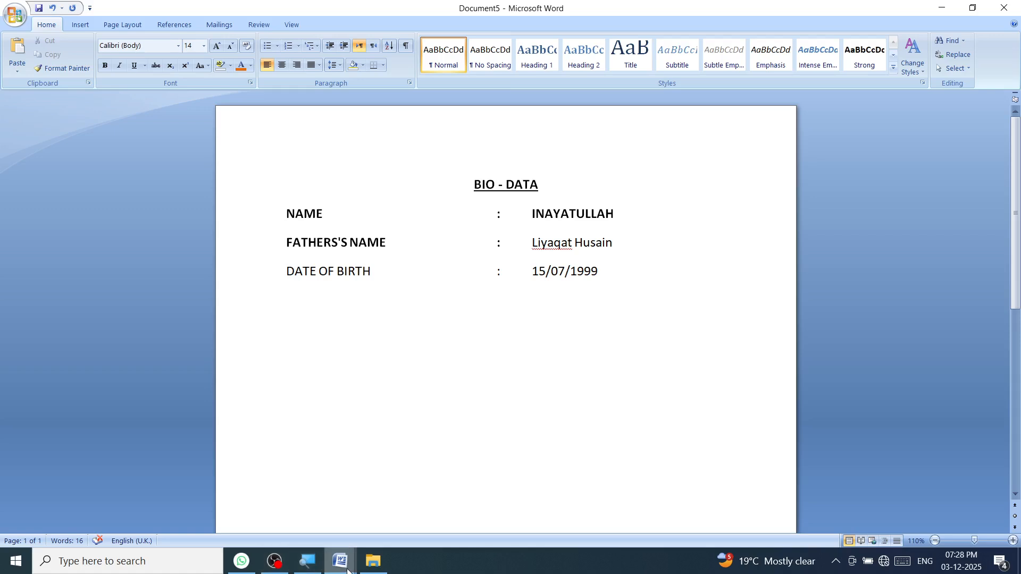
Step: Bring the BIO (1) reference document to the front from Word's taskbar preview
mouse_move(340, 561)
mouse_move(295, 510)
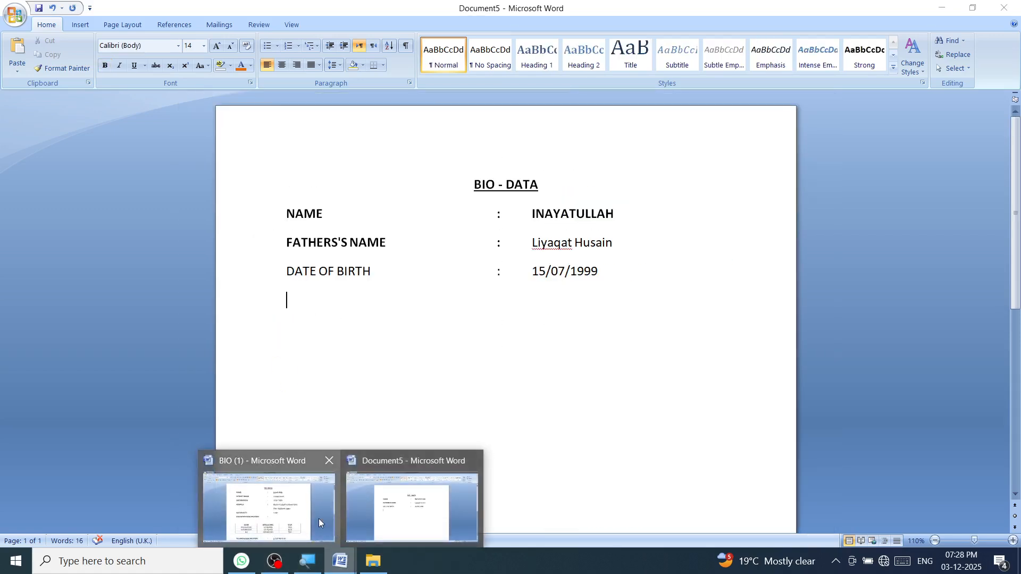
left_click(318, 519)
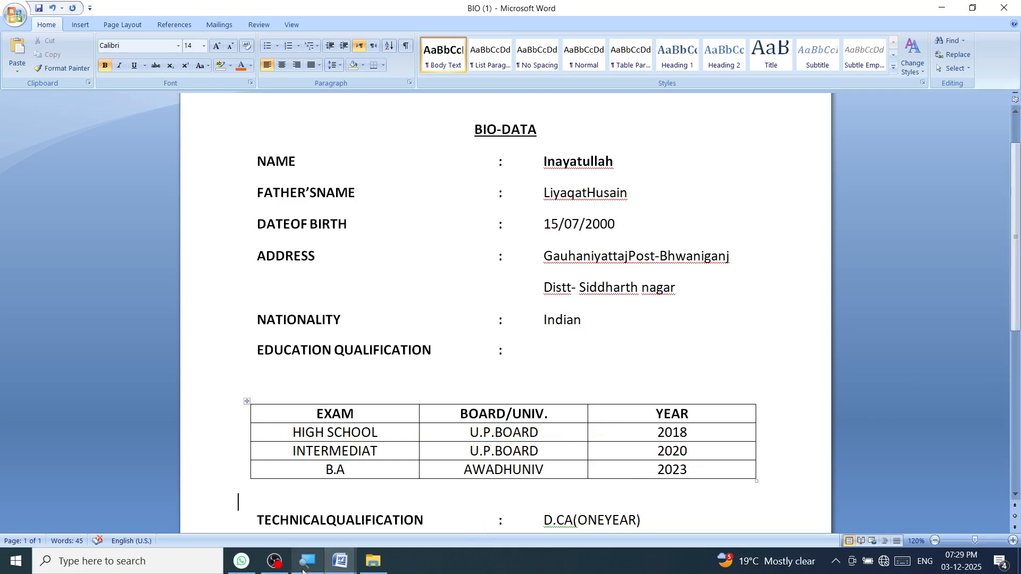
Step: Scroll through the BIO (1) qualification table, then return to Document5
mouse_move(340, 561)
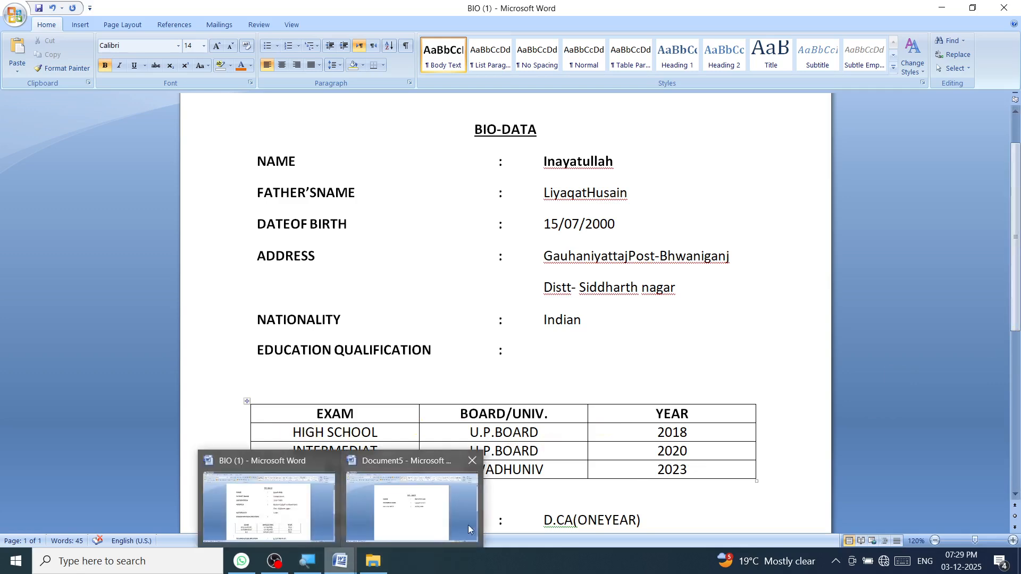
left_click_drag(1018, 274, 1018, 329)
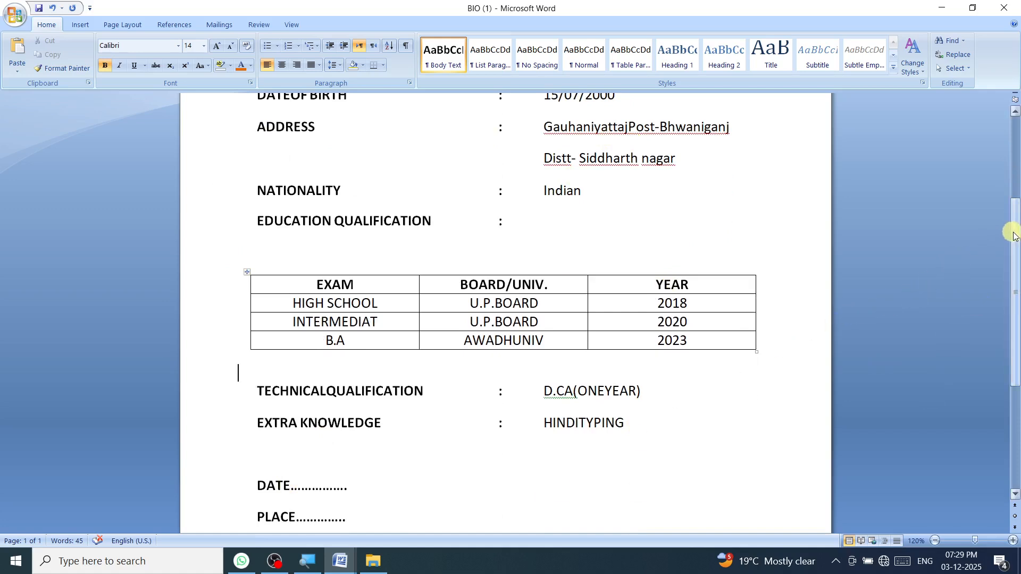
left_click_drag(1016, 235, 1016, 221)
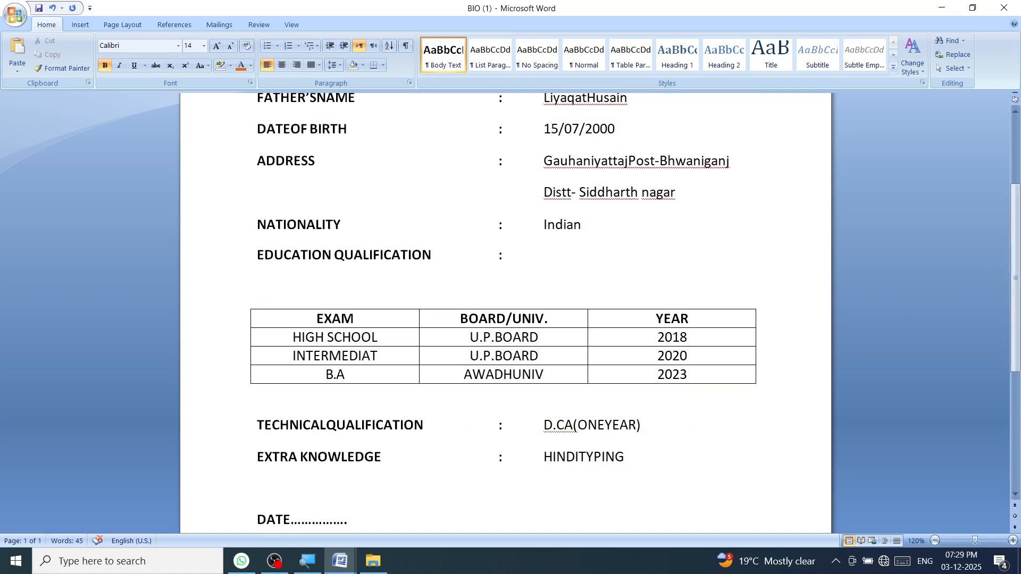
mouse_move(335, 553)
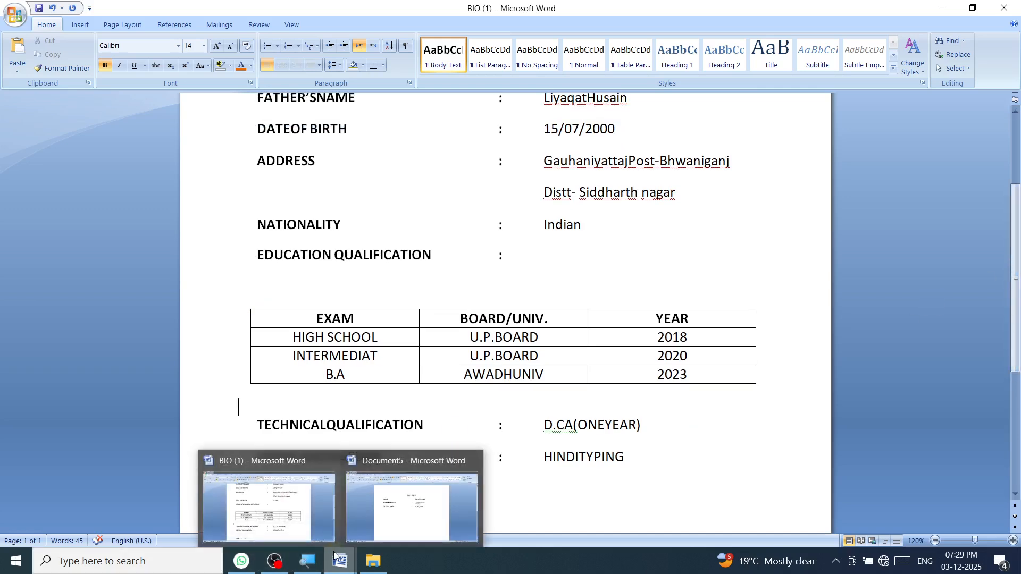
left_click(407, 519)
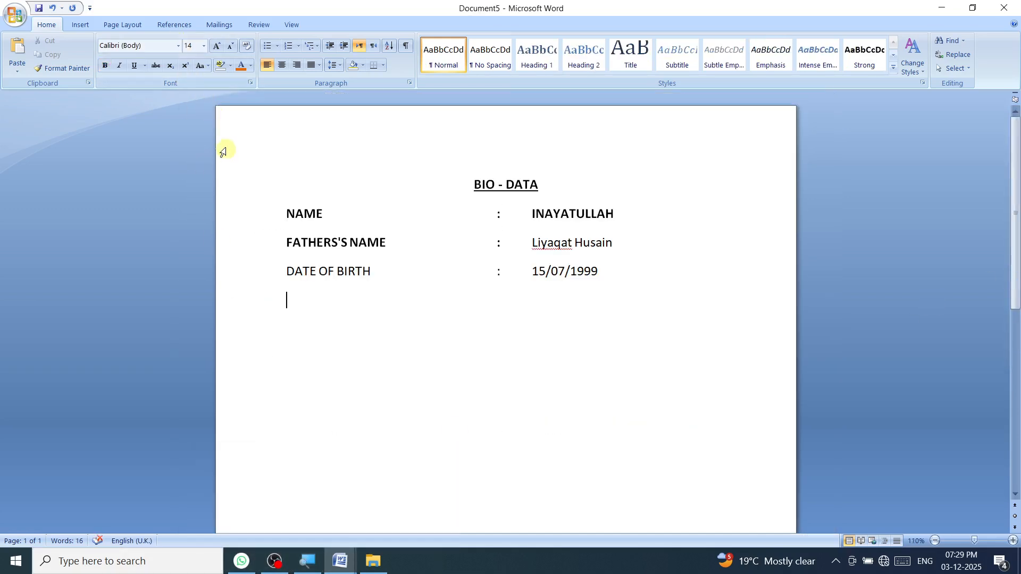
left_click(79, 24)
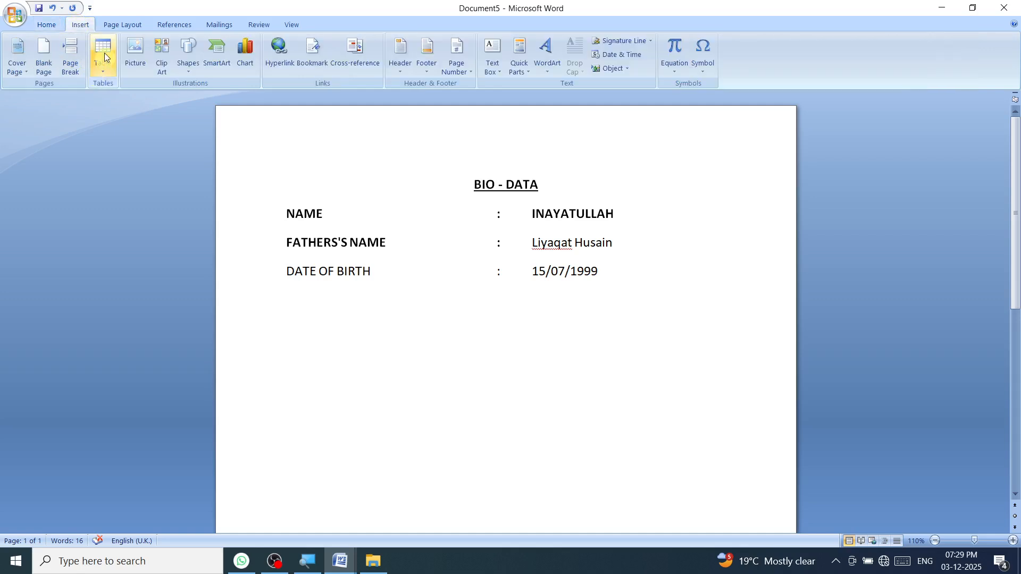
Step: Insert a 3x3 table below the DATE OF BIRTH row
left_click(102, 73)
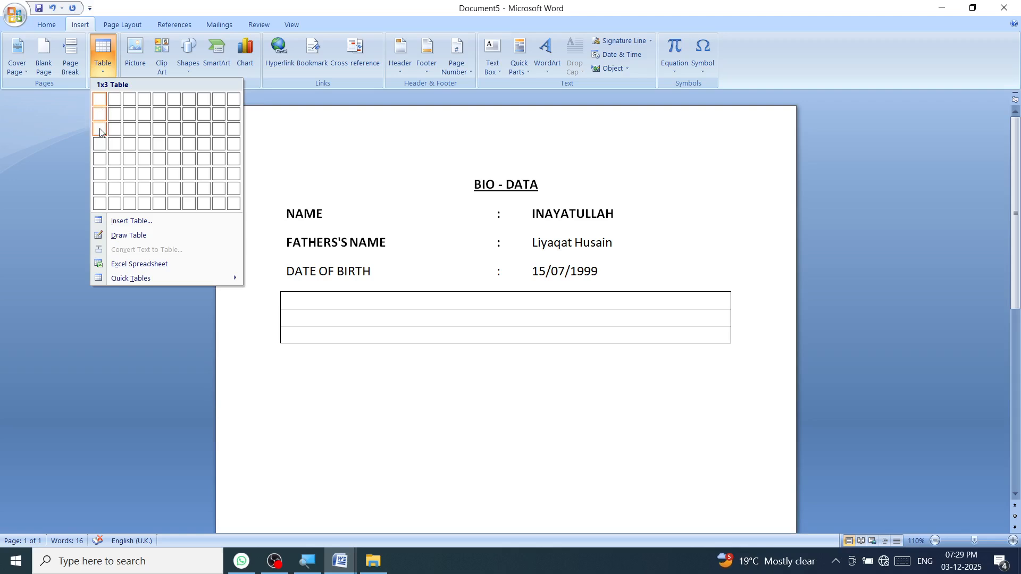
left_click(128, 136)
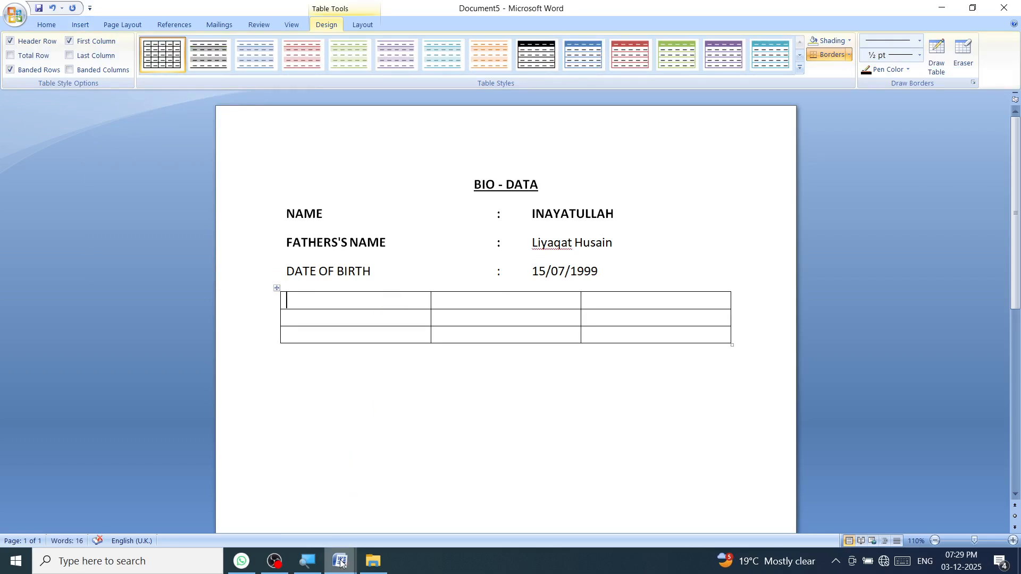
Step: Copy 'HIGH SCHOOL' from the table in BIO (1)
mouse_move(340, 561)
left_click(303, 531)
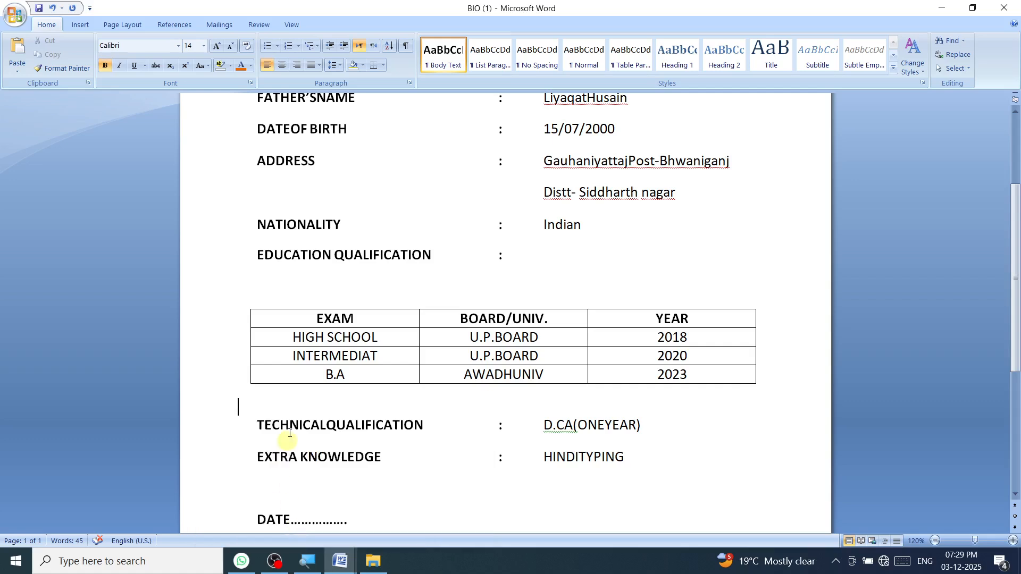
left_click_drag(293, 337, 369, 337)
key("ctrl+c")
right_click(370, 343)
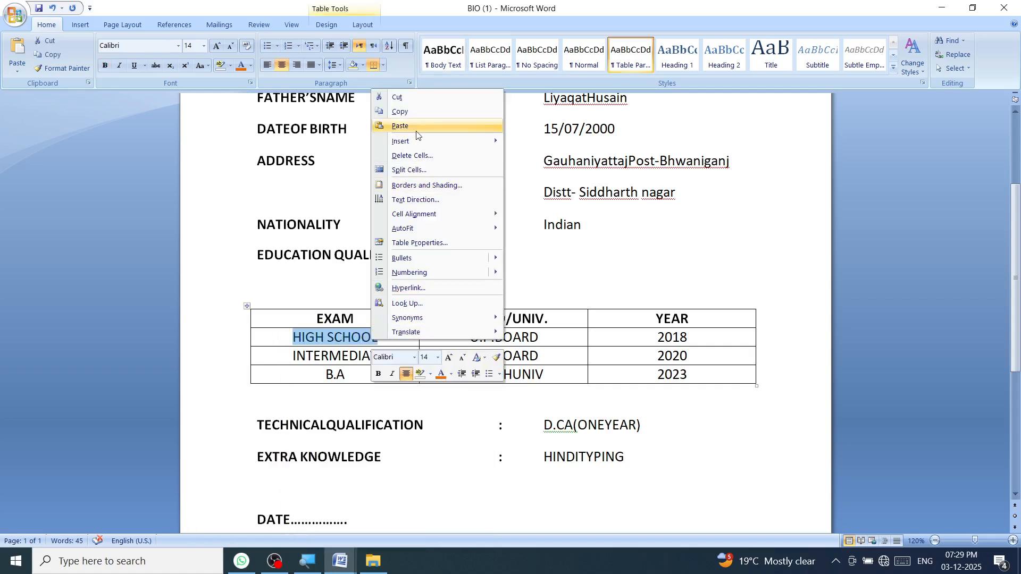
left_click(419, 112)
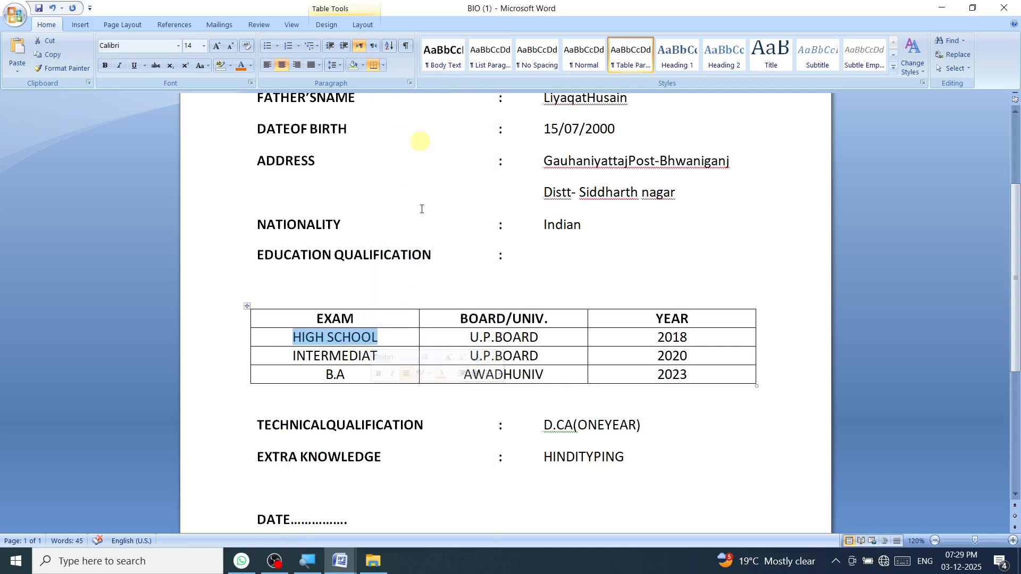
Step: Paste HIGH SCHOOL into the first cell of Document5's table and select it
mouse_move(346, 565)
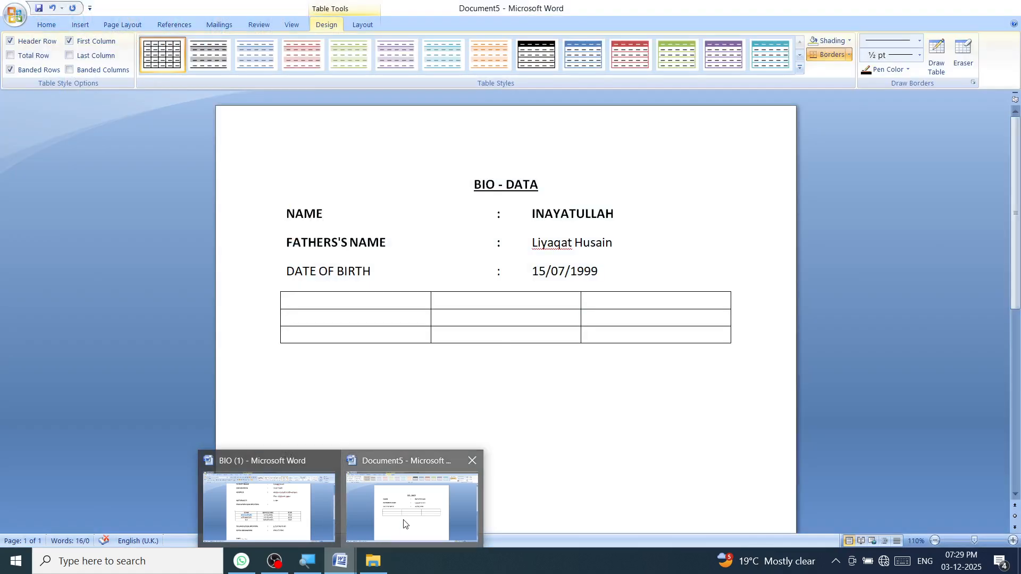
left_click(403, 523)
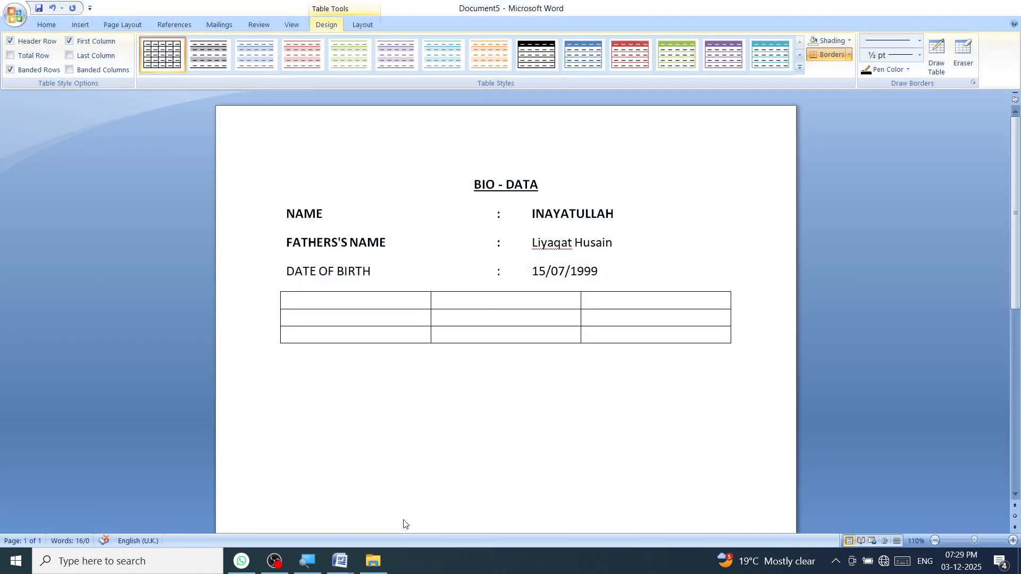
right_click(319, 299)
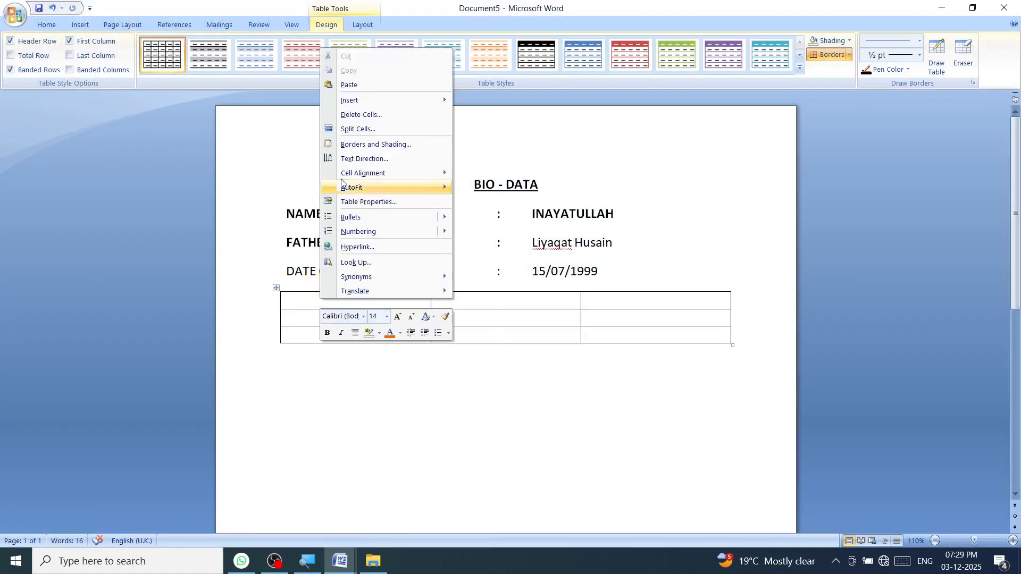
left_click(355, 87)
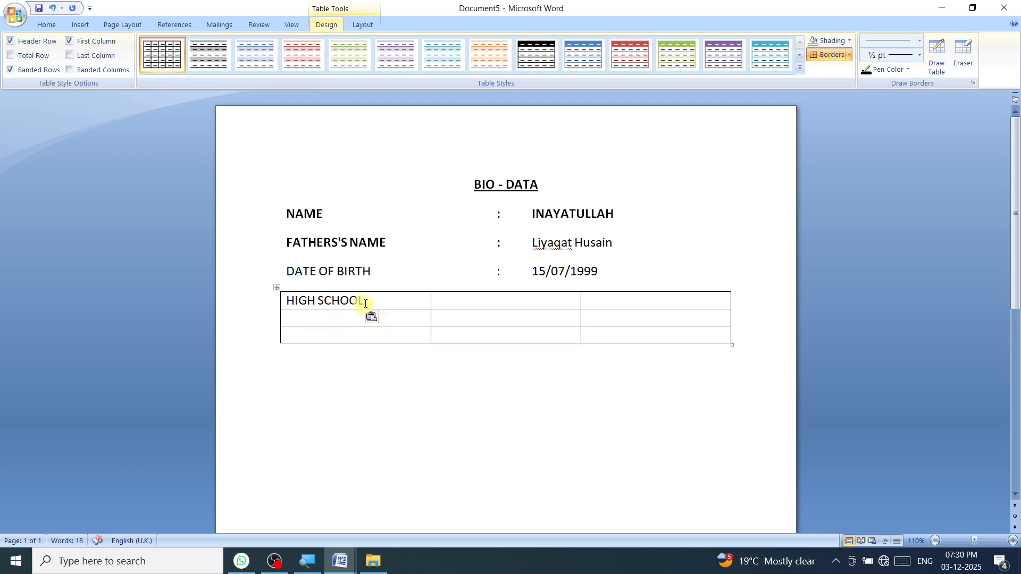
left_click_drag(365, 300, 286, 301)
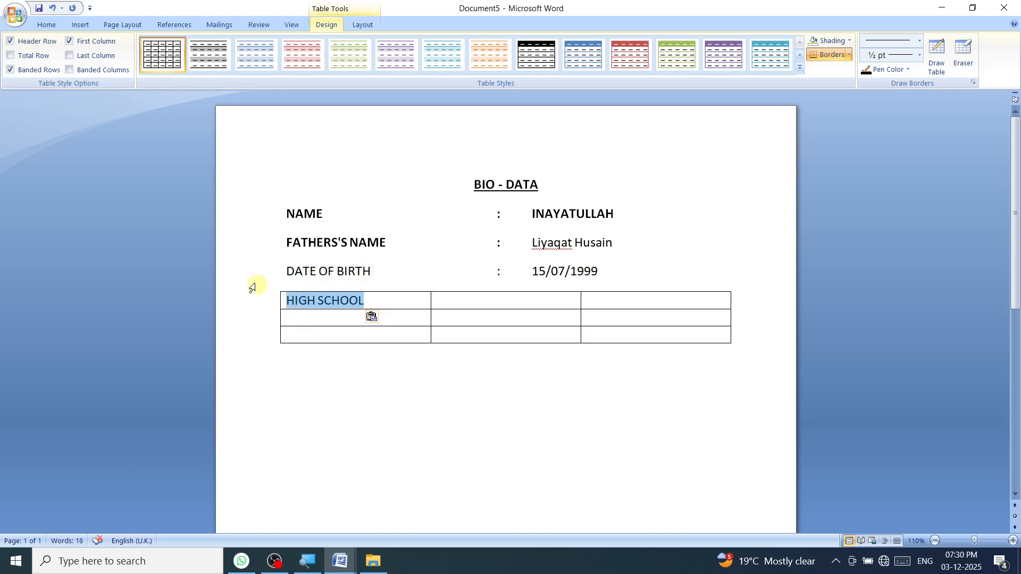
Step: Centre the HIGH SCHOOL entry within its table cell
left_click(49, 25)
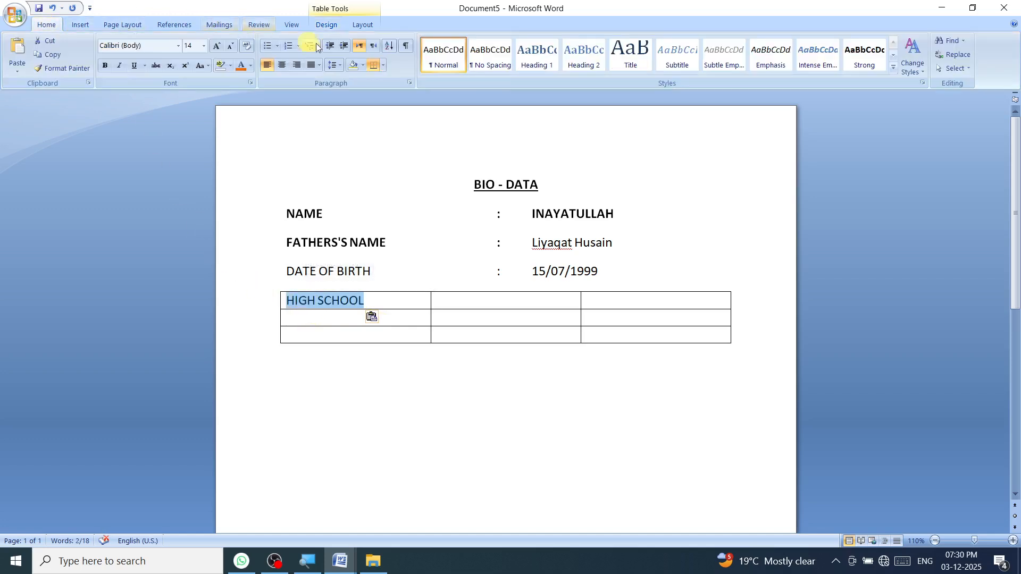
left_click(286, 69)
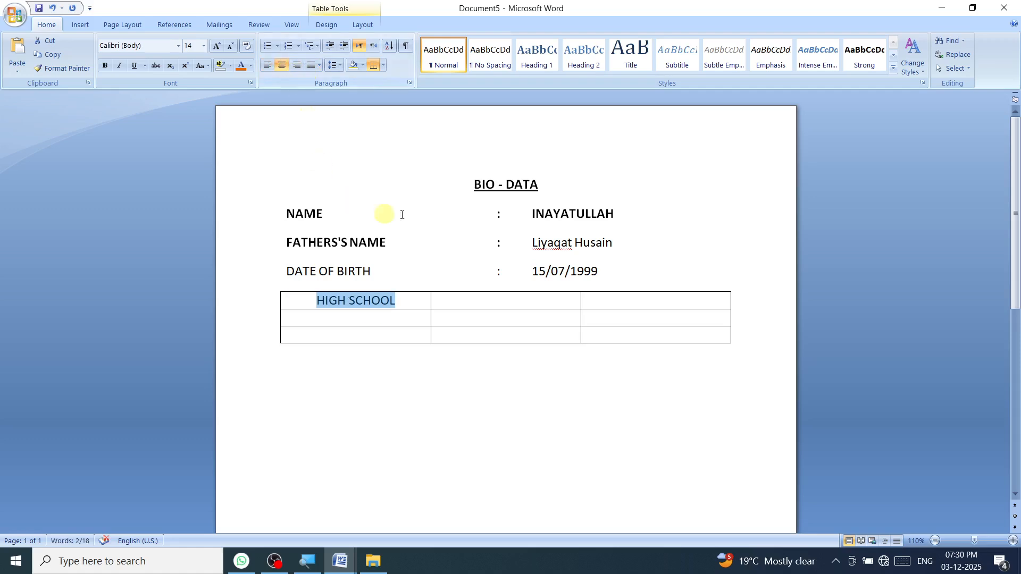
left_click(538, 306)
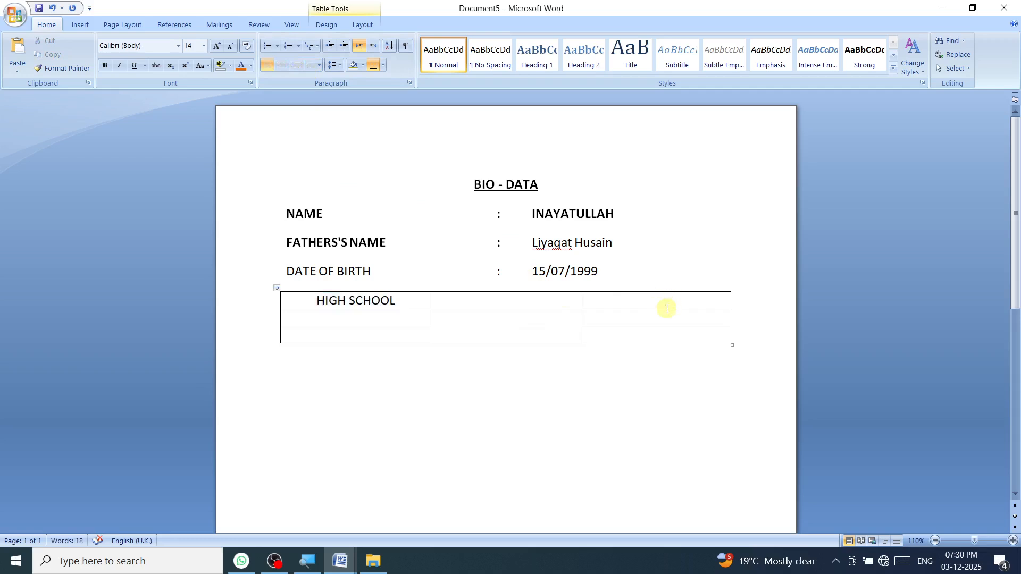
Step: Select the whole document and then the whole table, clearing each selection
key("ctrl+a")
left_click(654, 372)
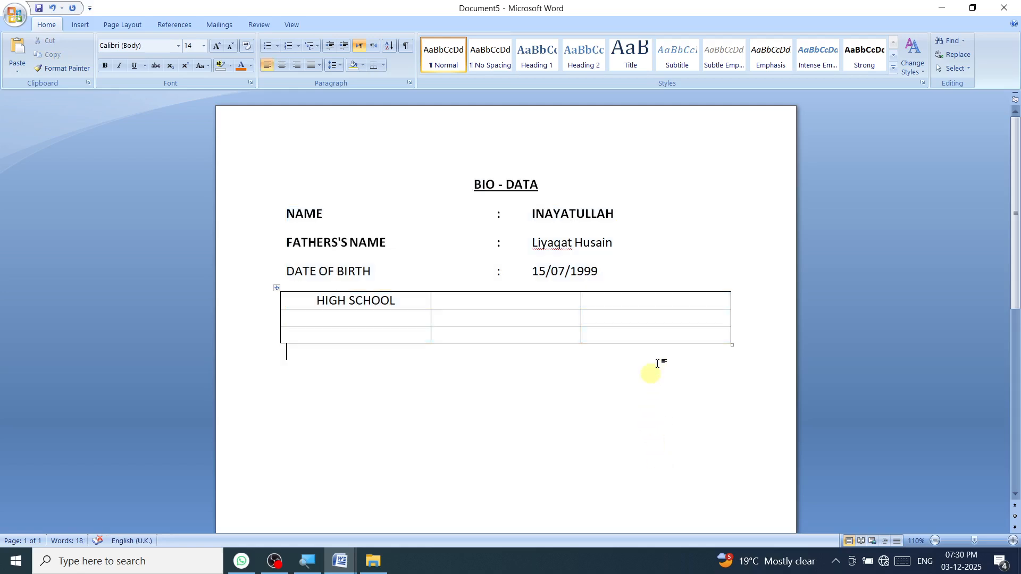
left_click_drag(682, 303, 395, 331)
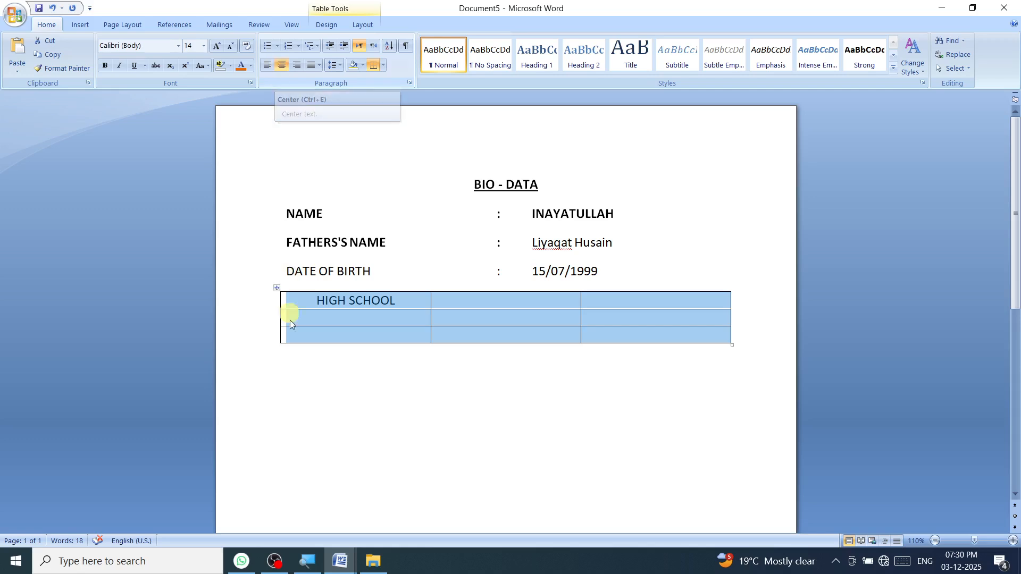
left_click(330, 403)
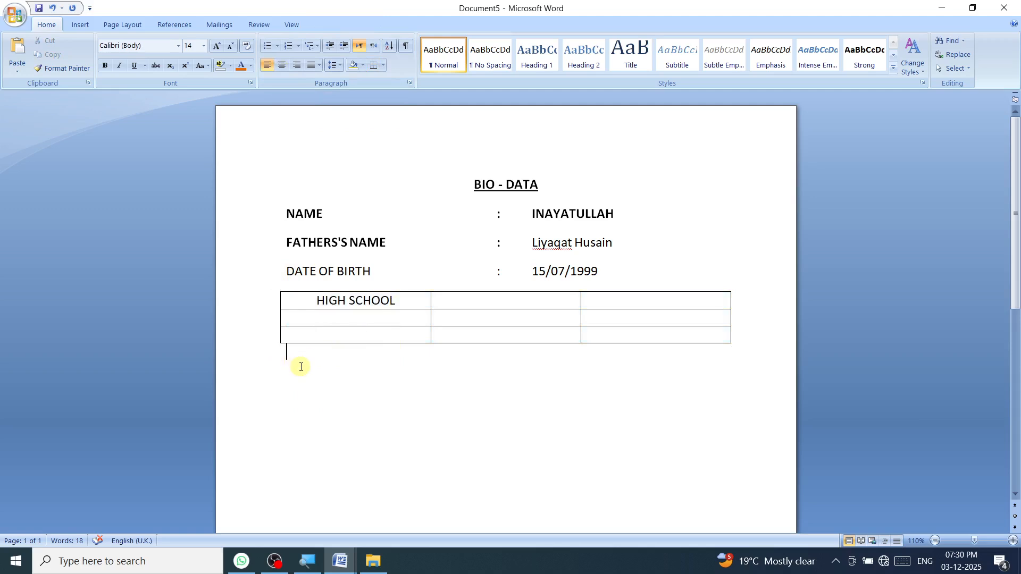
Step: Bring the BIO (1) document back to the front from the taskbar
mouse_move(335, 570)
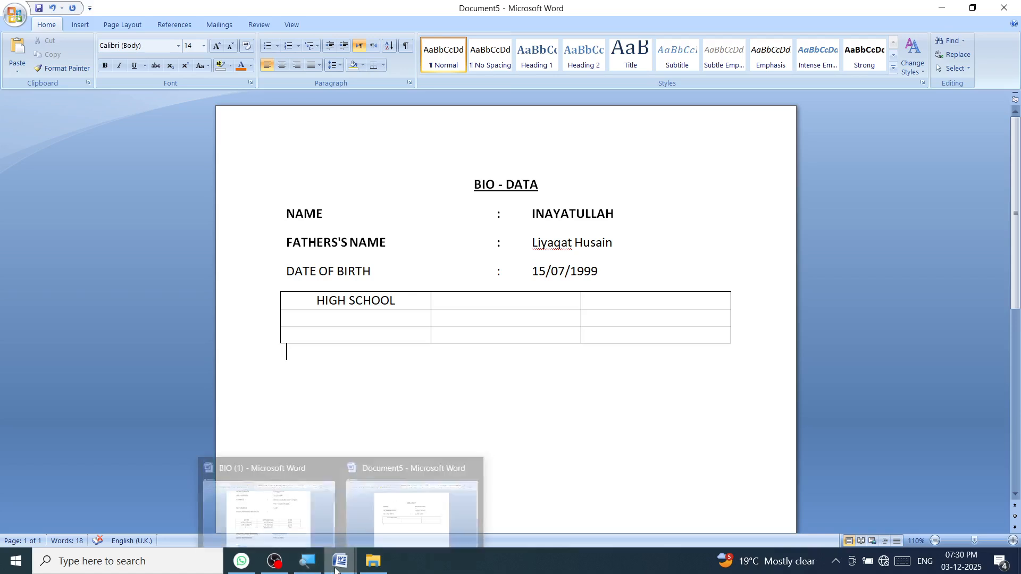
mouse_move(294, 523)
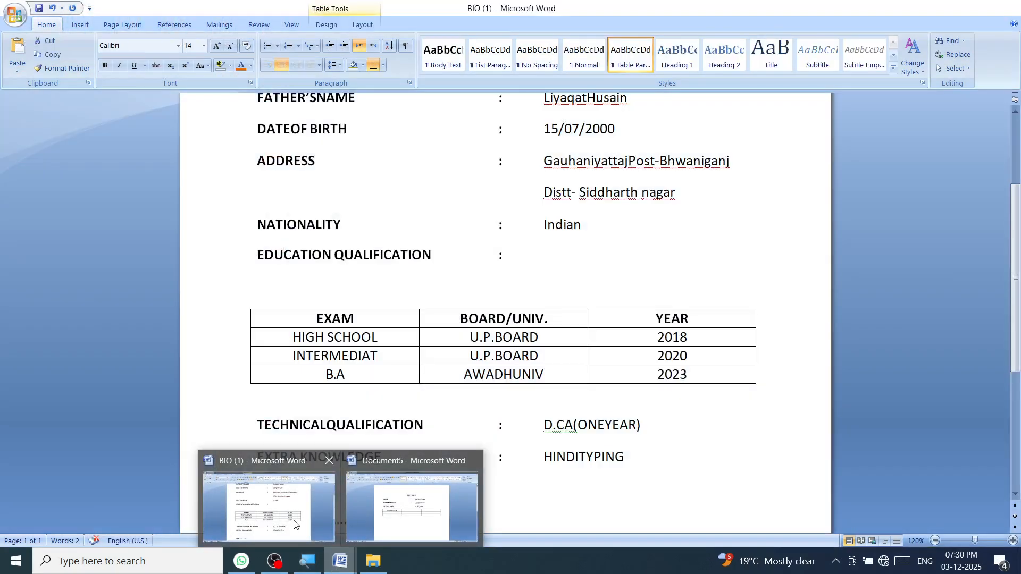
mouse_move(275, 562)
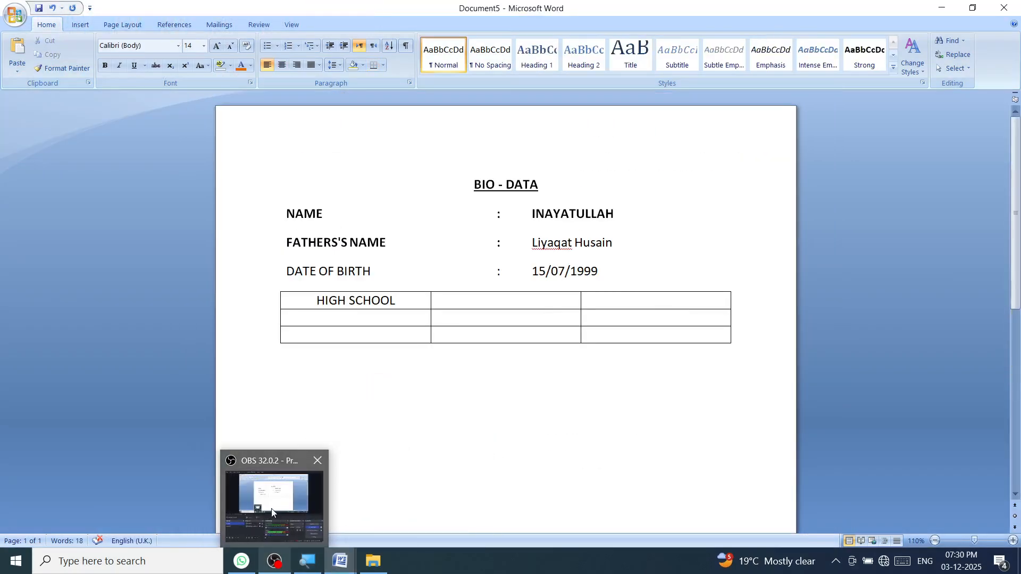
left_click(304, 524)
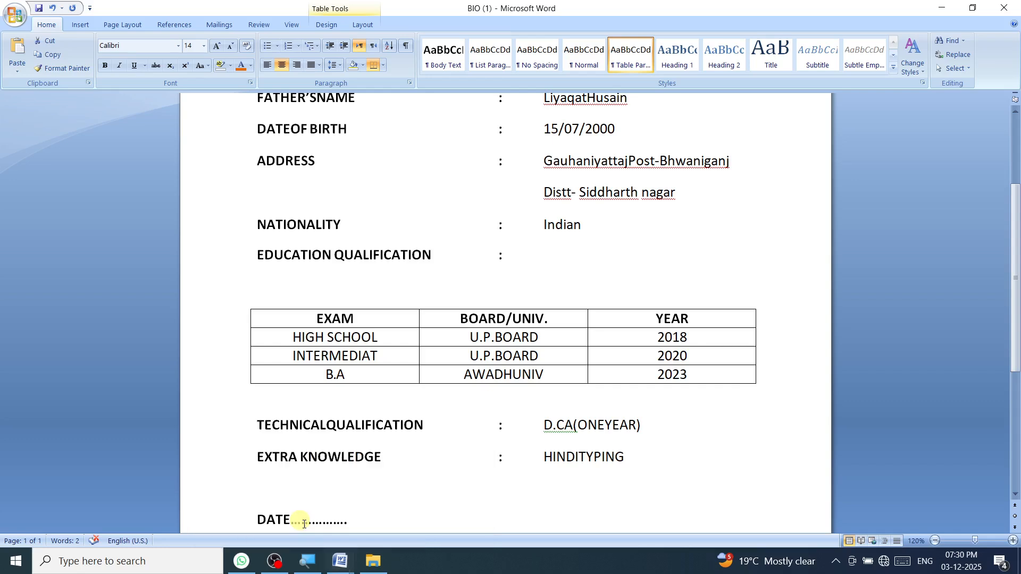